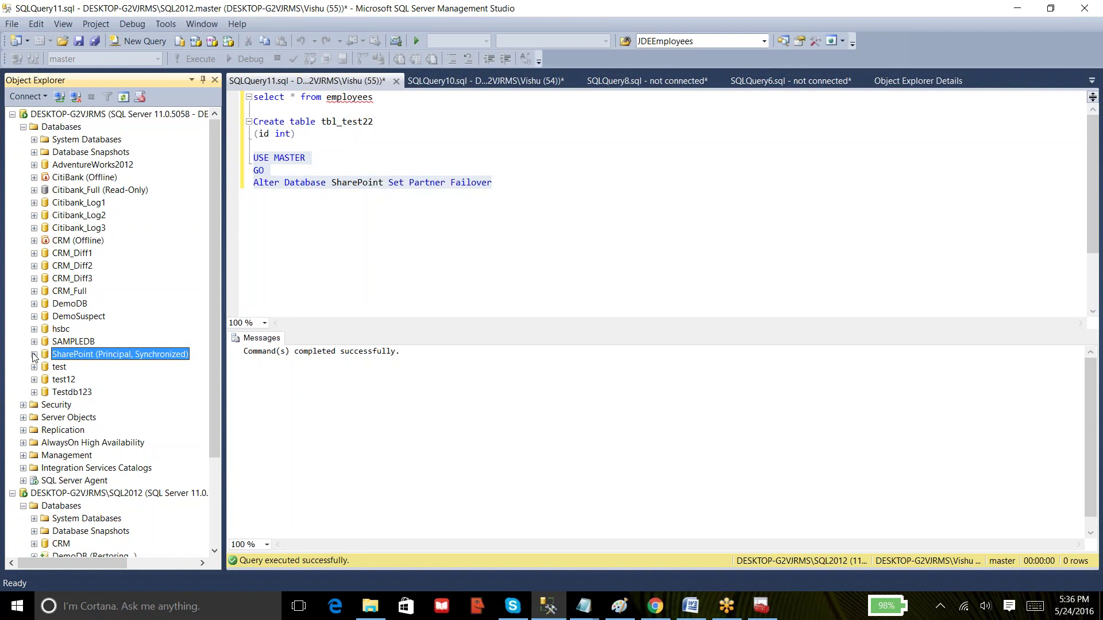
Step: Expand the tables of the principal SharePoint database, check for dbo.tbl_test22, and collapse the database again
left_click(34, 355)
left_click(44, 380)
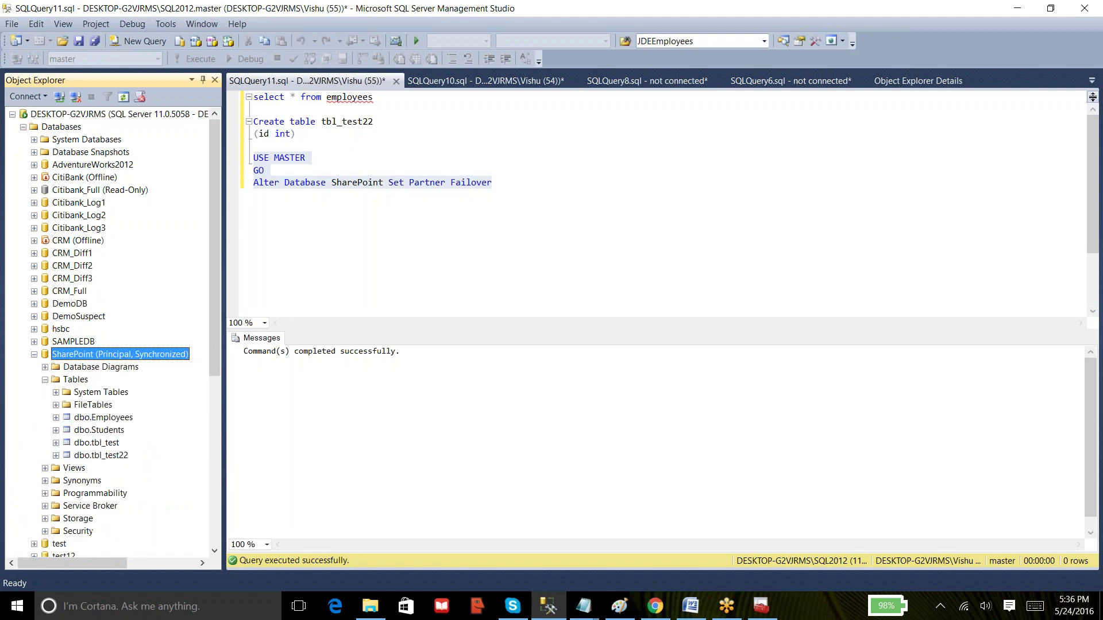
left_click(111, 455)
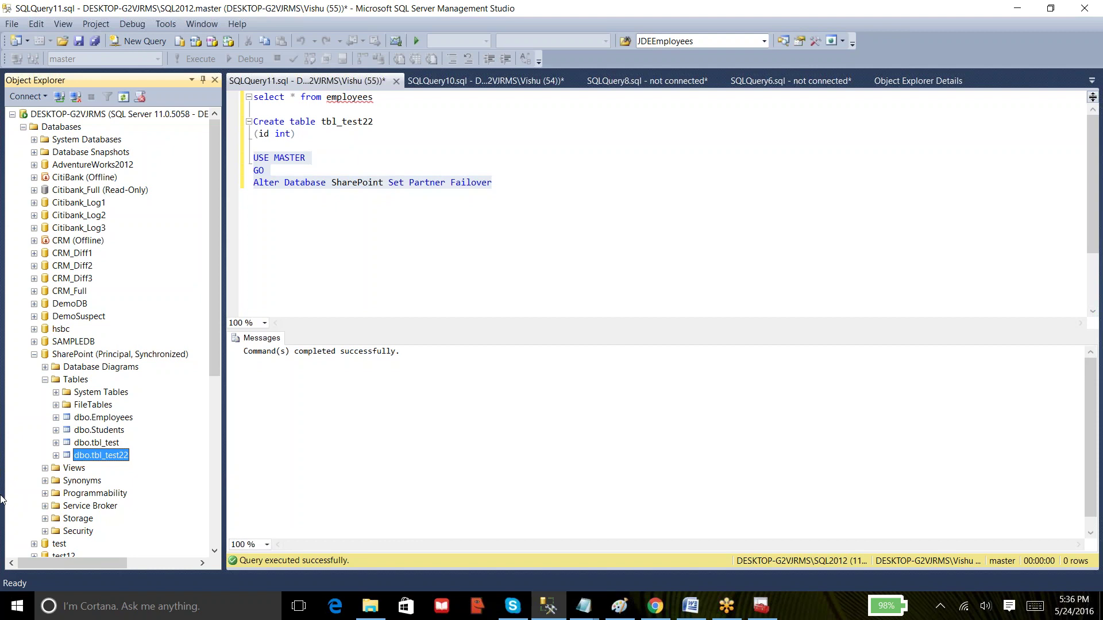
left_click(35, 354)
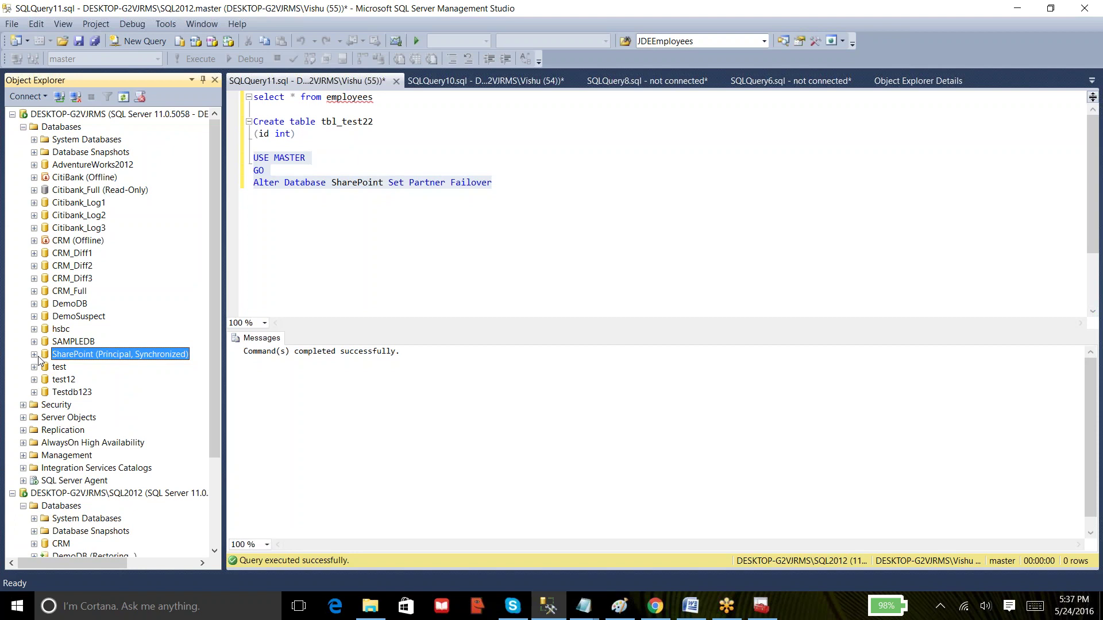
Step: Launch the Database Mirroring Monitor for the principal SharePoint database
right_click(96, 355)
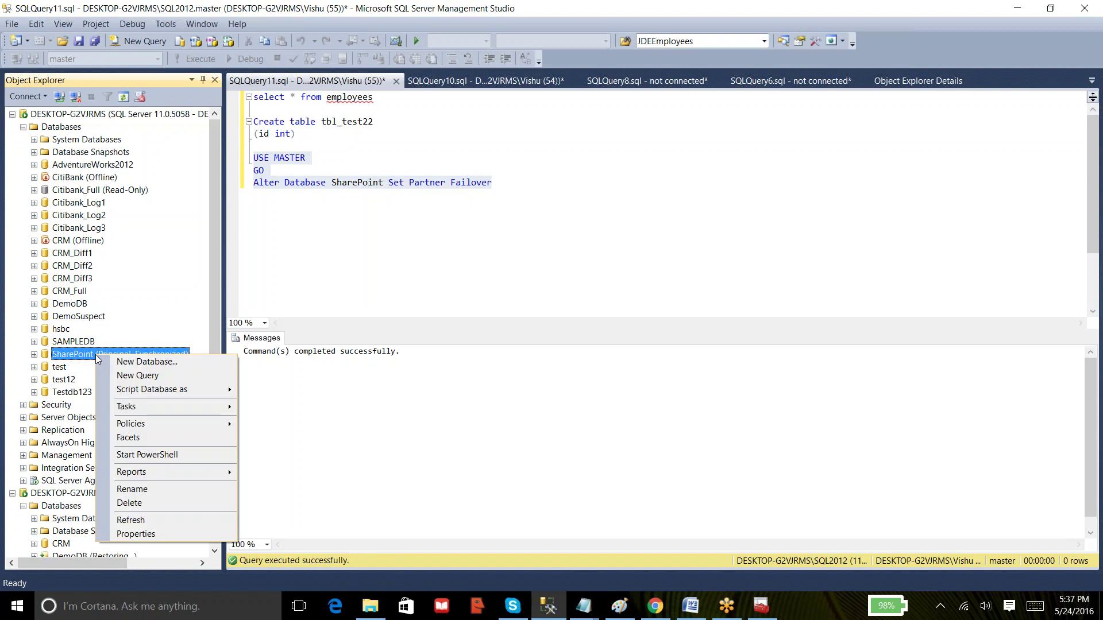
mouse_move(213, 402)
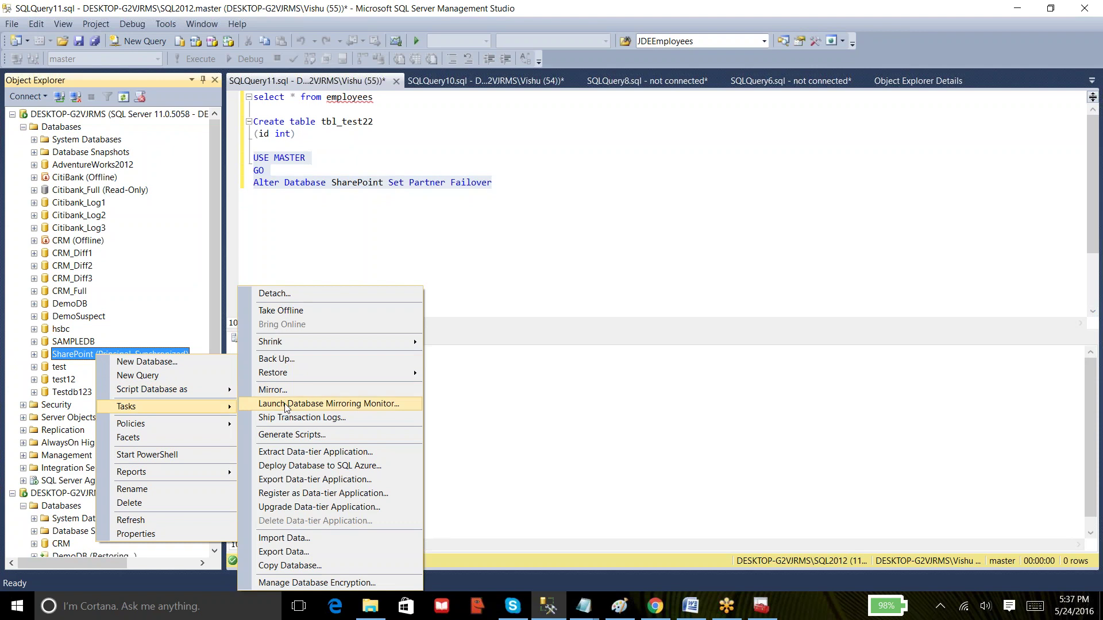
left_click(315, 404)
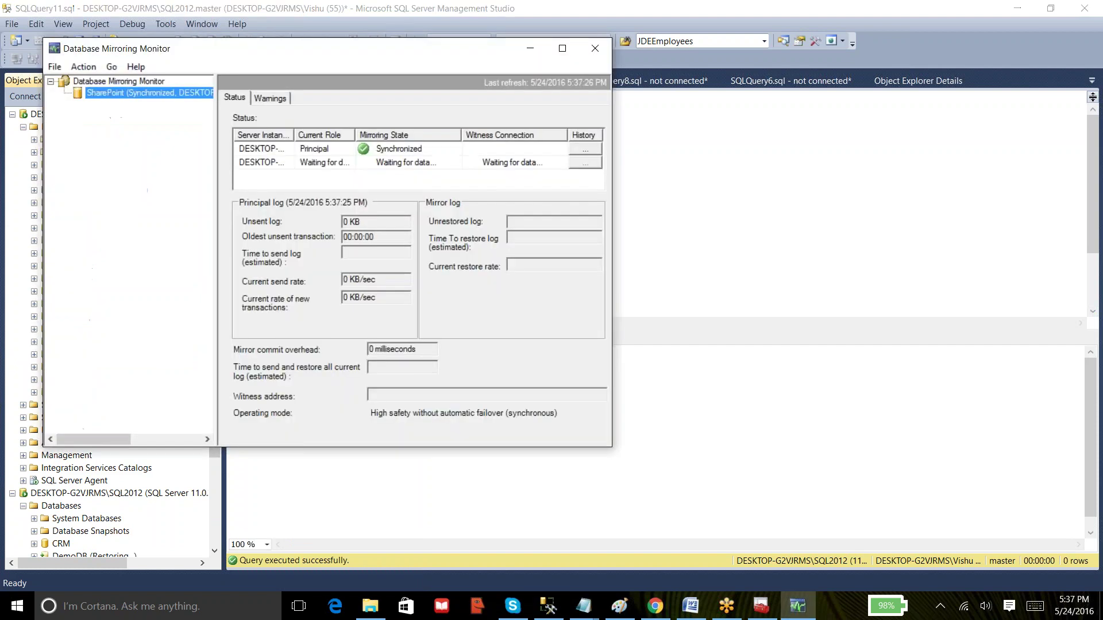
left_click(865, 15)
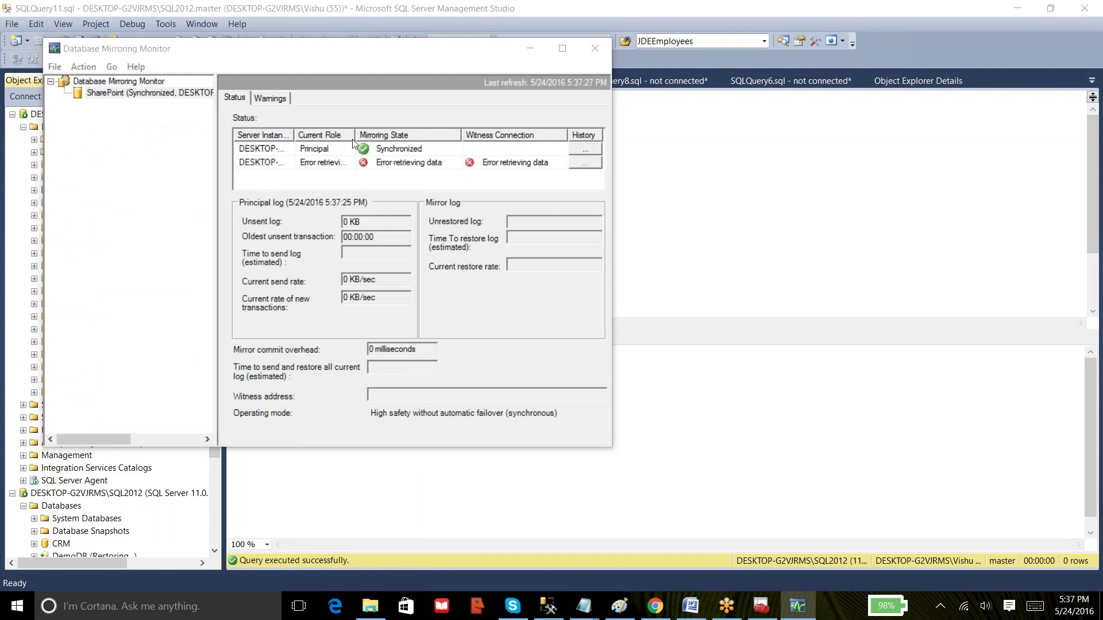
Step: Widen the monitor window and its Server Instance and Current Role columns to read both partners' names and roles
left_click_drag(354, 134, 370, 133)
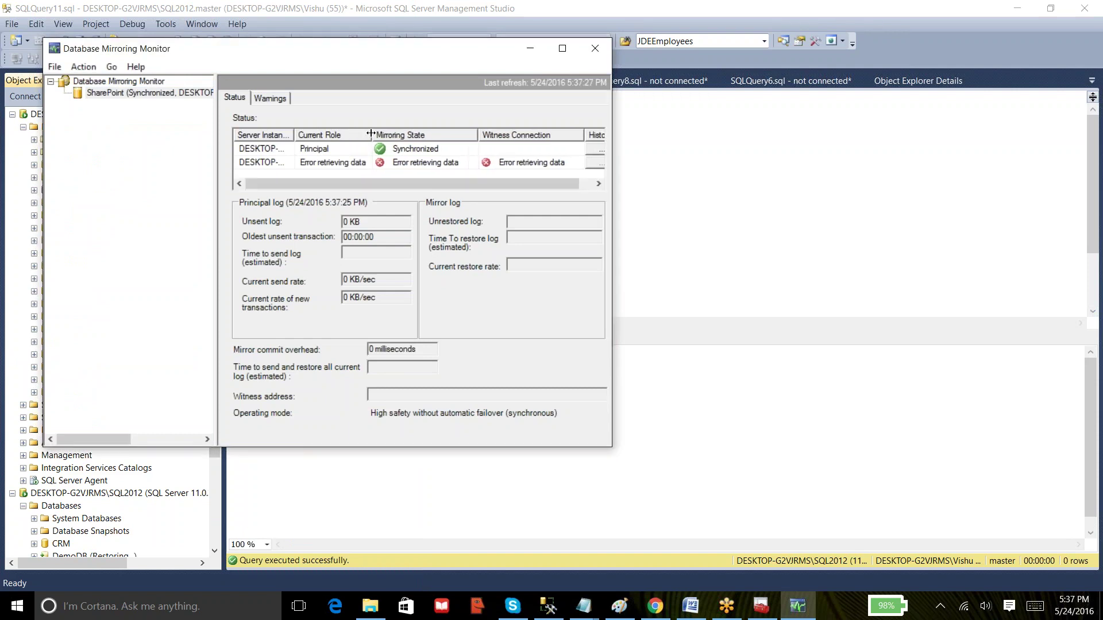
left_click_drag(294, 135, 343, 135)
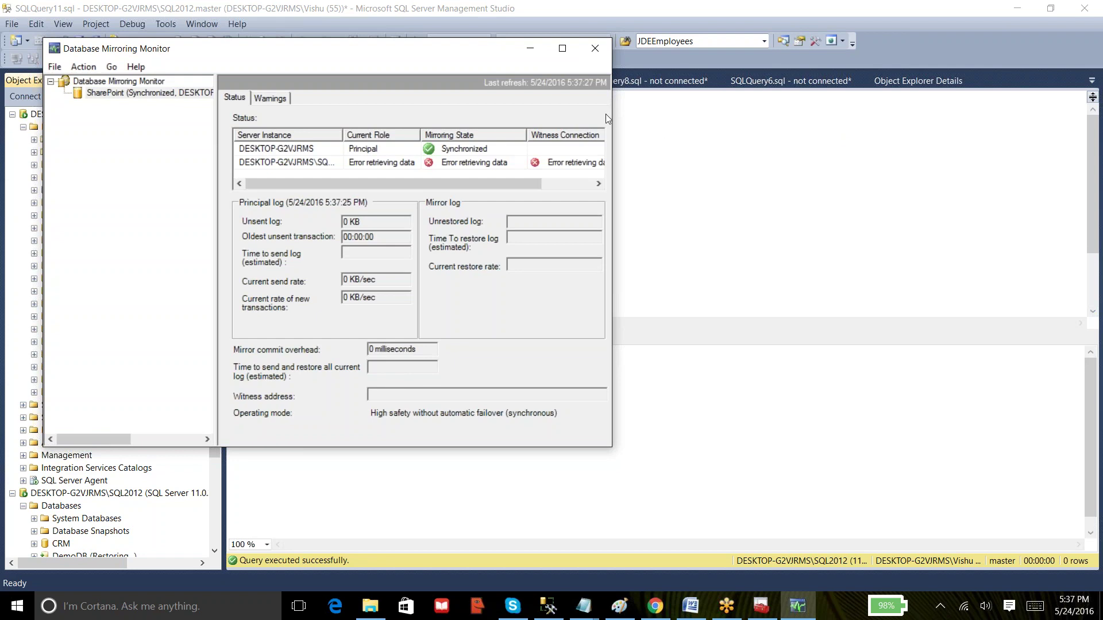
left_click_drag(611, 118, 826, 120)
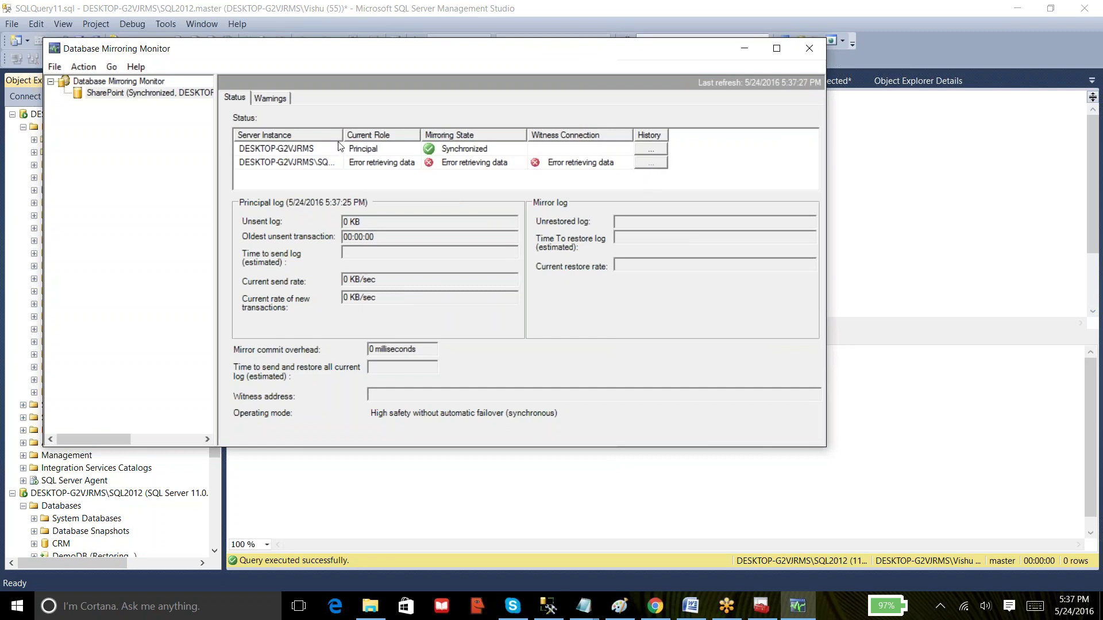
left_click_drag(344, 135, 382, 135)
left_click(306, 151)
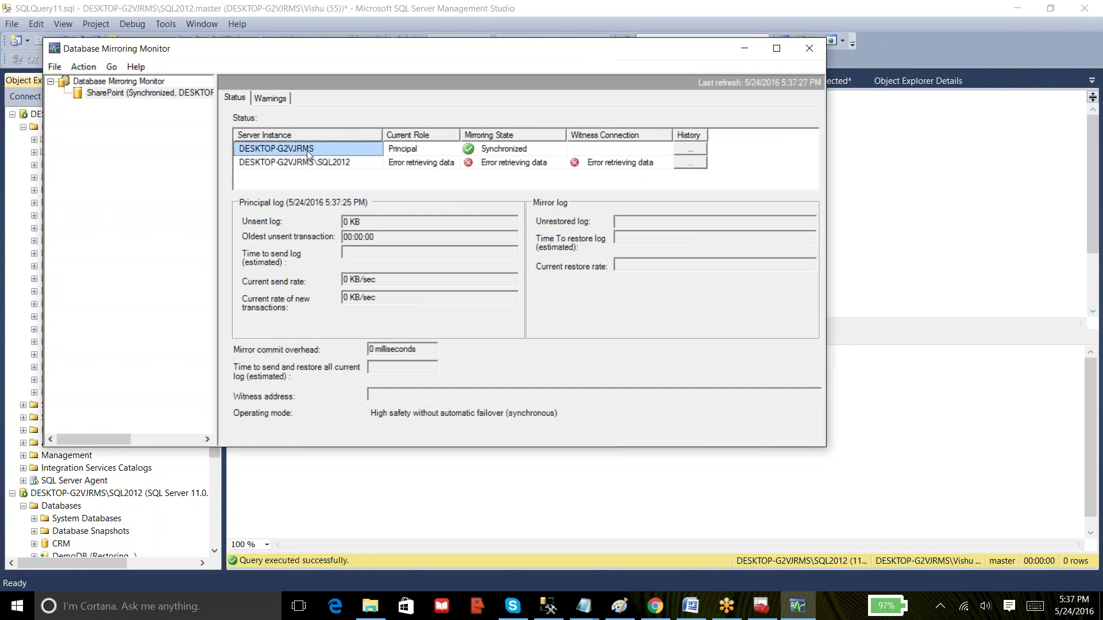
left_click(419, 150)
left_click(422, 164)
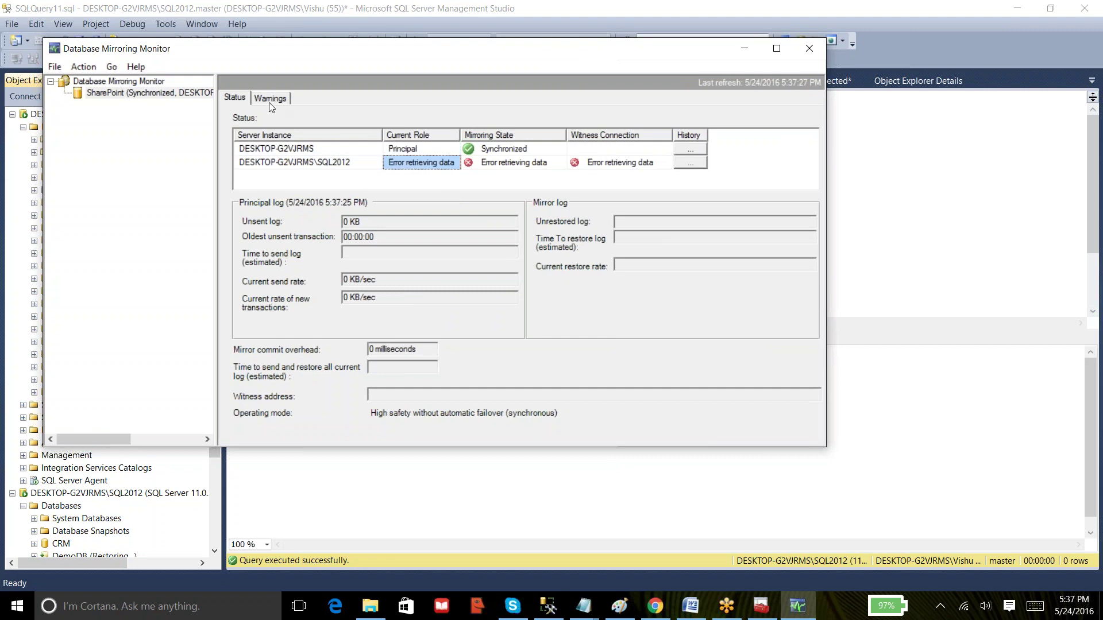
Step: Refresh the mirroring status and check the current role of each server instance
left_click(80, 71)
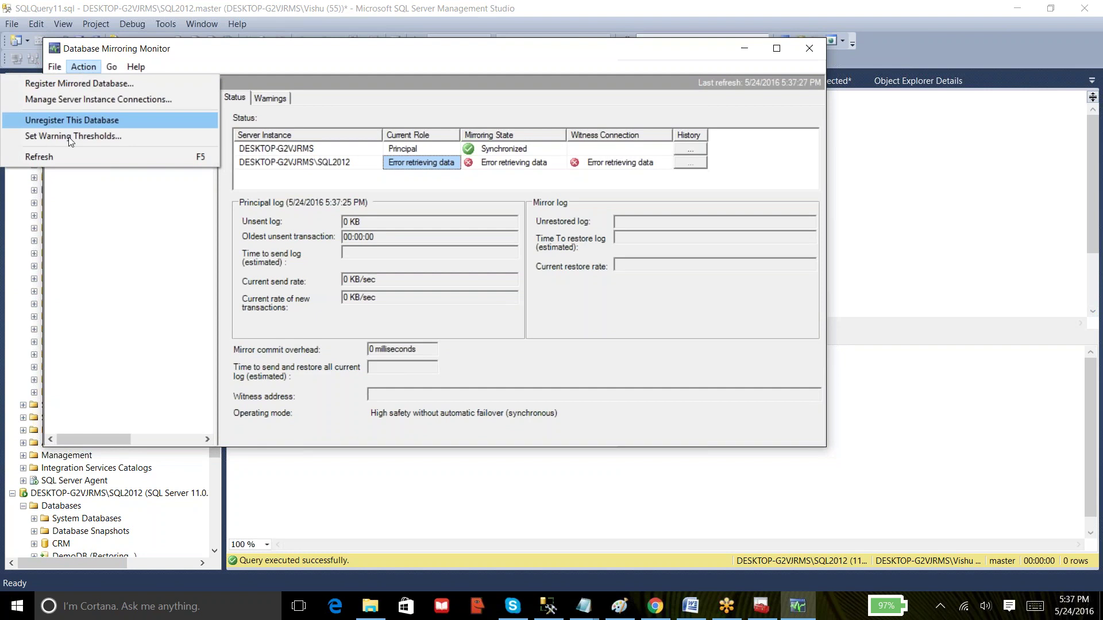
left_click(68, 156)
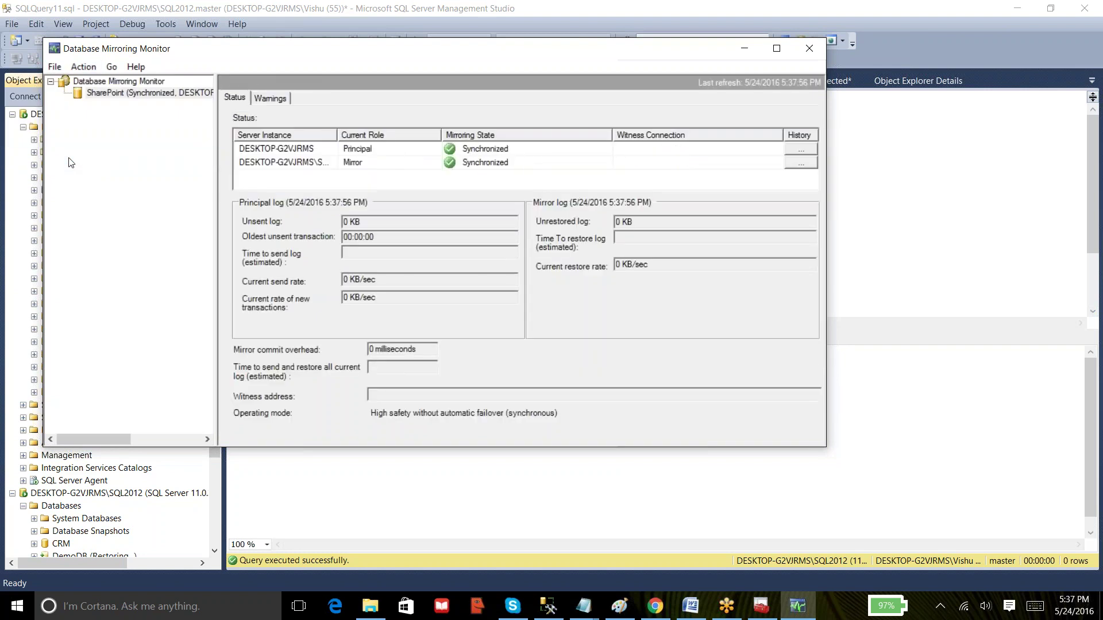
left_click(357, 151)
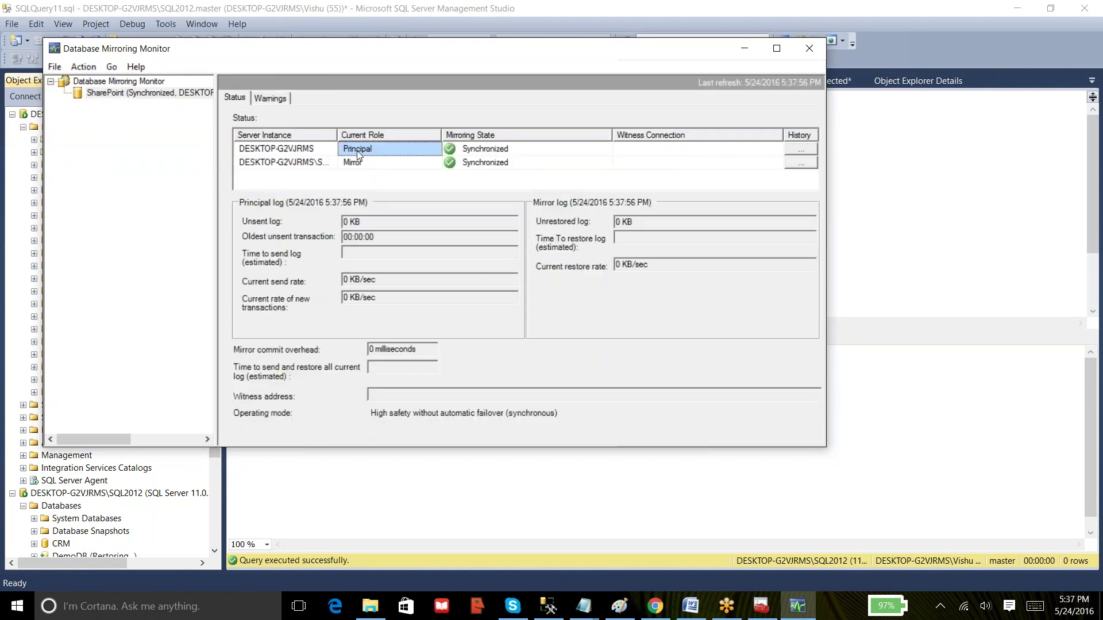
left_click(367, 162)
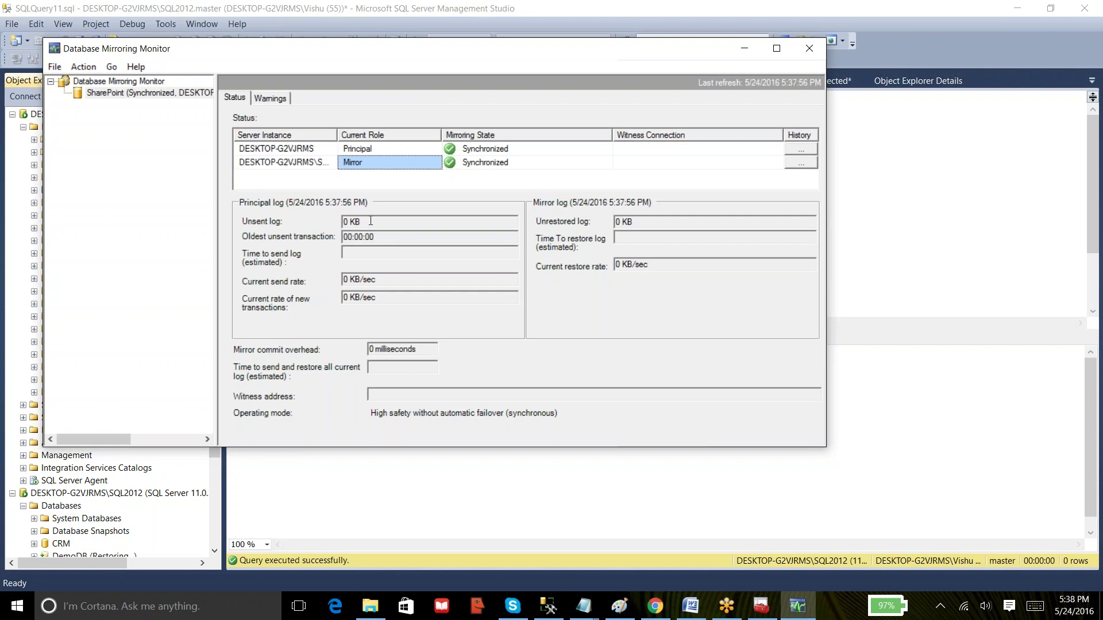
Step: Examine the principal log figures: unsent log, oldest unsent transaction, estimated time to send log and current send rate
left_click_drag(366, 221, 339, 237)
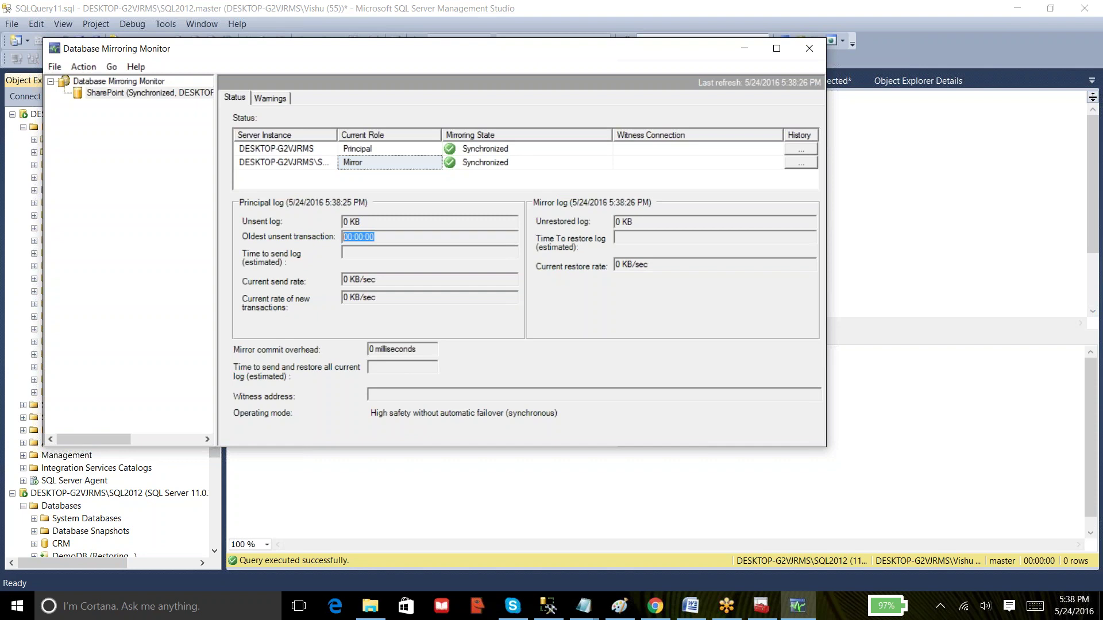
left_click(382, 236)
left_click_drag(383, 236, 326, 237)
left_click(370, 238)
left_click_drag(371, 217, 342, 220)
left_click(362, 252)
left_click_drag(363, 222, 344, 218)
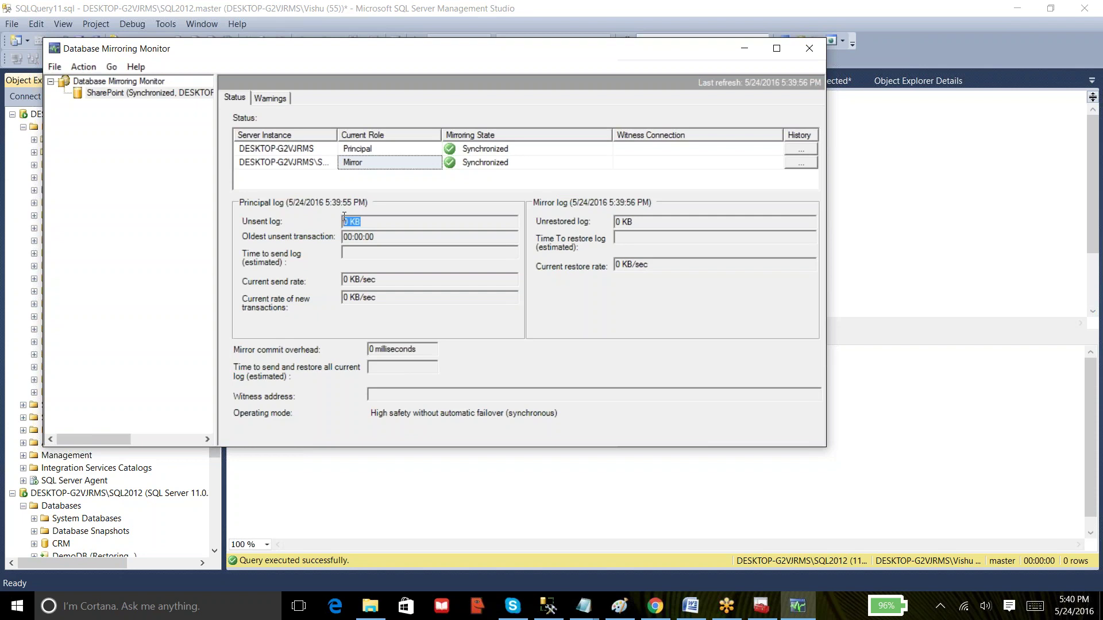
left_click_drag(370, 224, 337, 226)
left_click_drag(393, 238, 321, 237)
left_click(349, 254)
left_click(349, 254)
left_click_drag(384, 282, 330, 278)
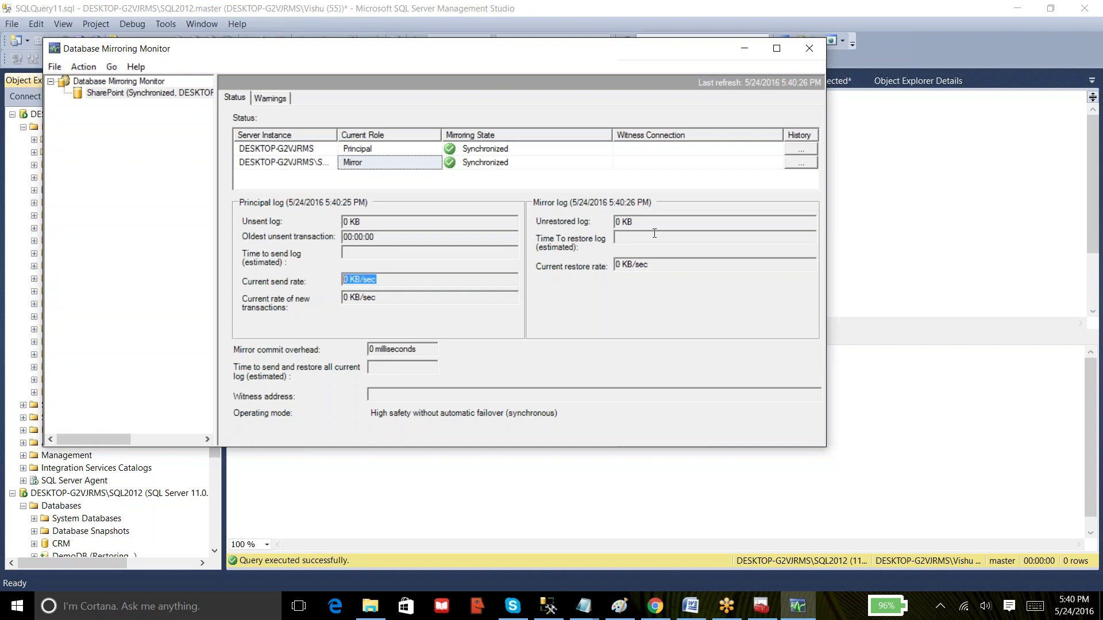
Step: Examine the mirror log's unrestored log, estimated time to restore and current restore rate
left_click_drag(650, 224, 618, 223)
left_click(627, 241)
left_click_drag(654, 265, 592, 271)
Step: View the principal instance's mirroring history, look through its filter choices, and close the history without changing the filter
left_click(799, 150)
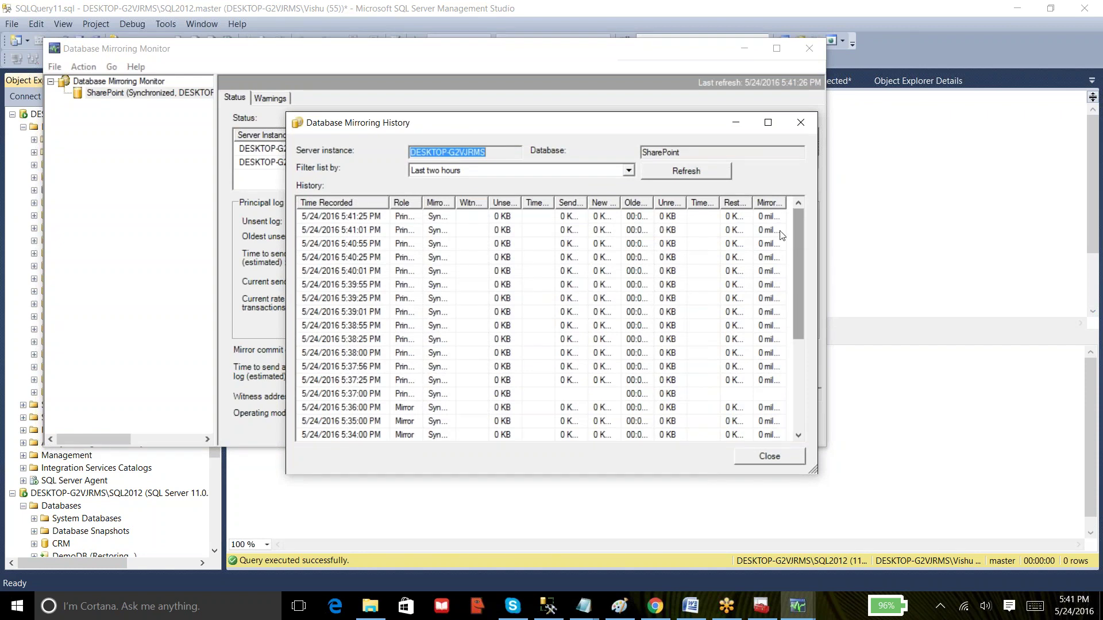
left_click(628, 172)
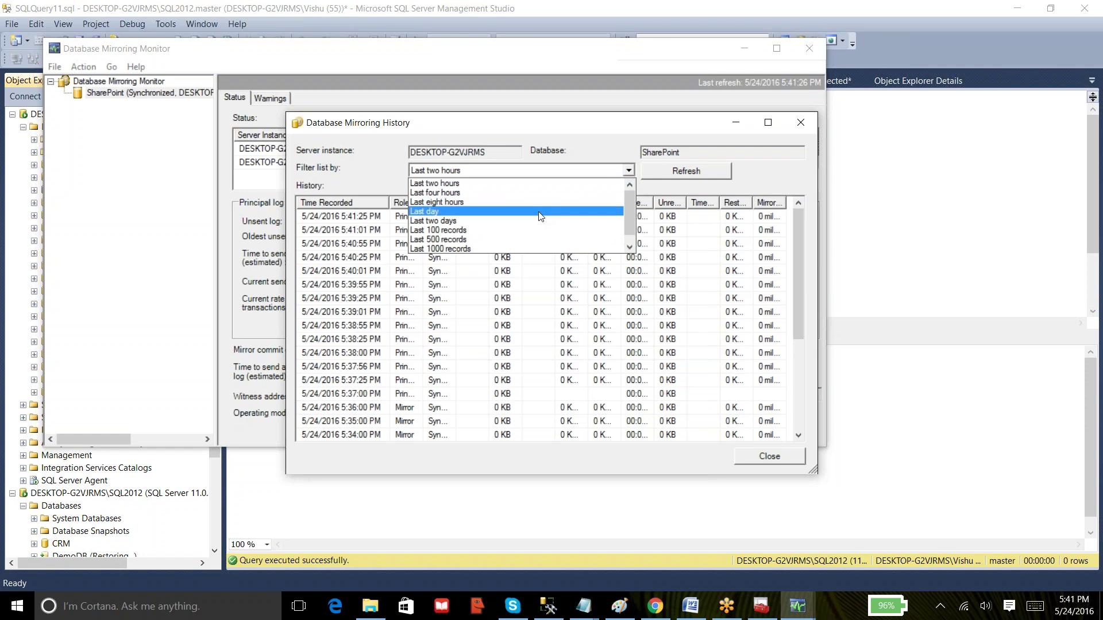
left_click_drag(629, 213, 633, 240)
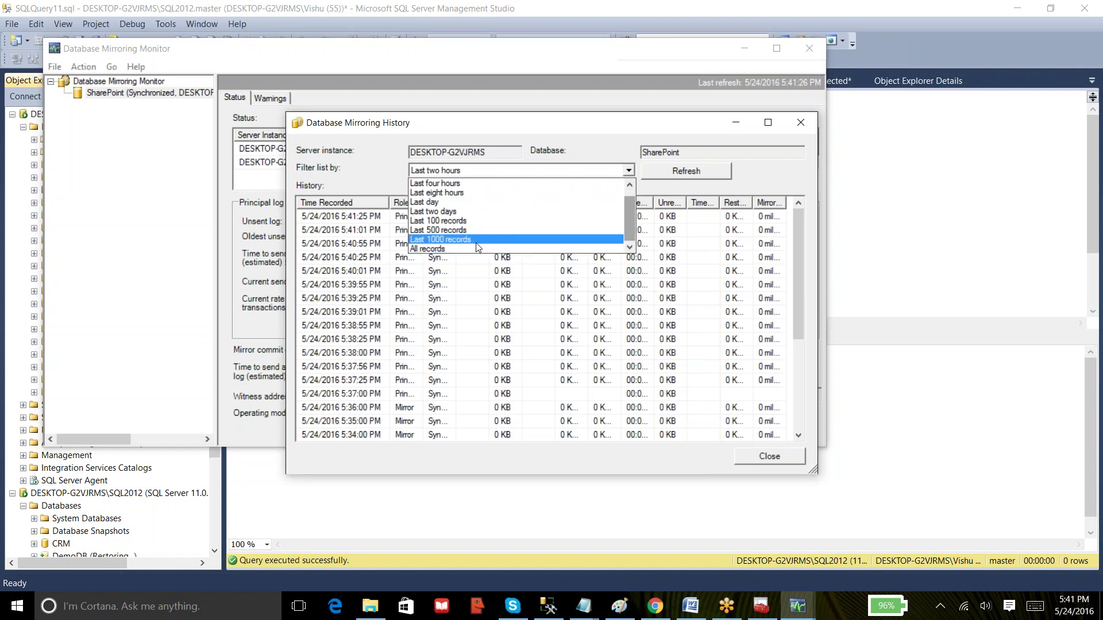
left_click(801, 125)
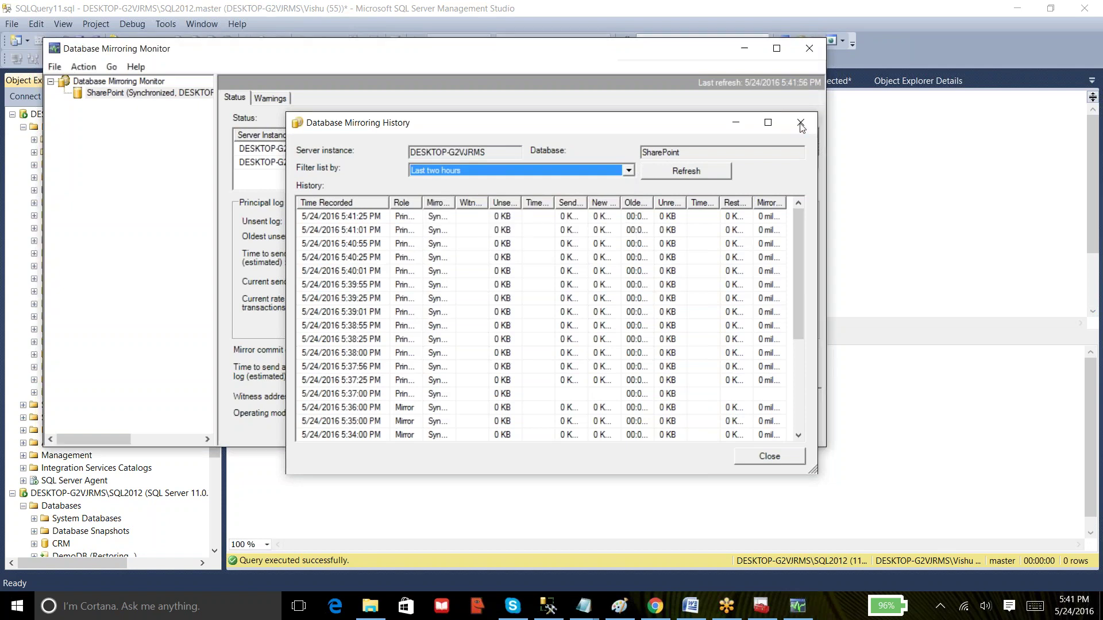
left_click(800, 124)
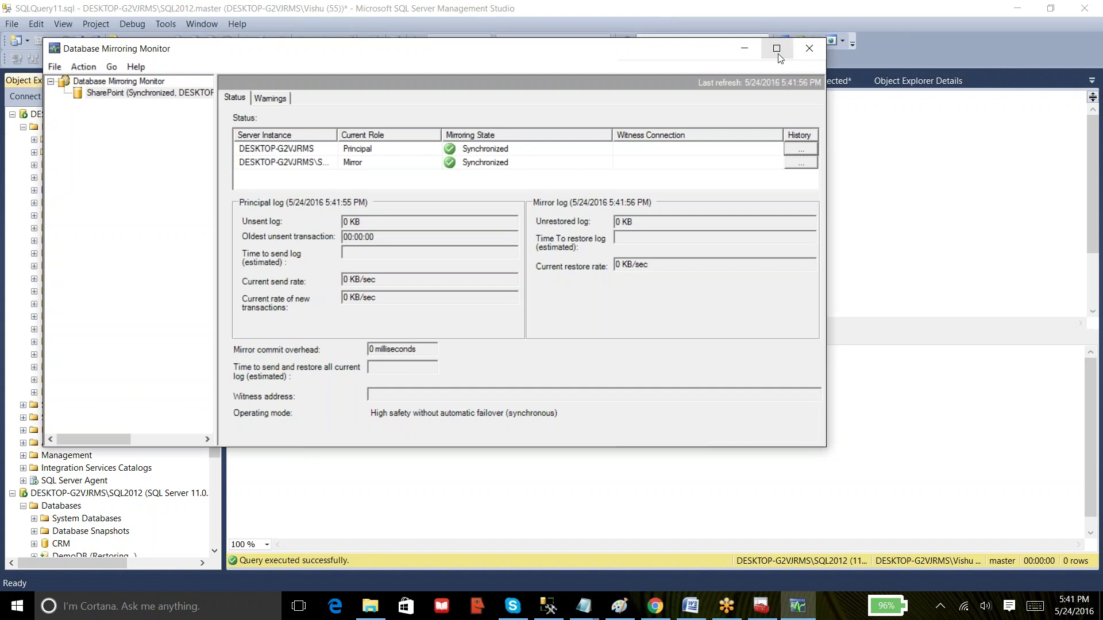
Step: Minimize the monitor and try to expand the mirror SharePoint database on the SQL2012 instance
left_click(743, 49)
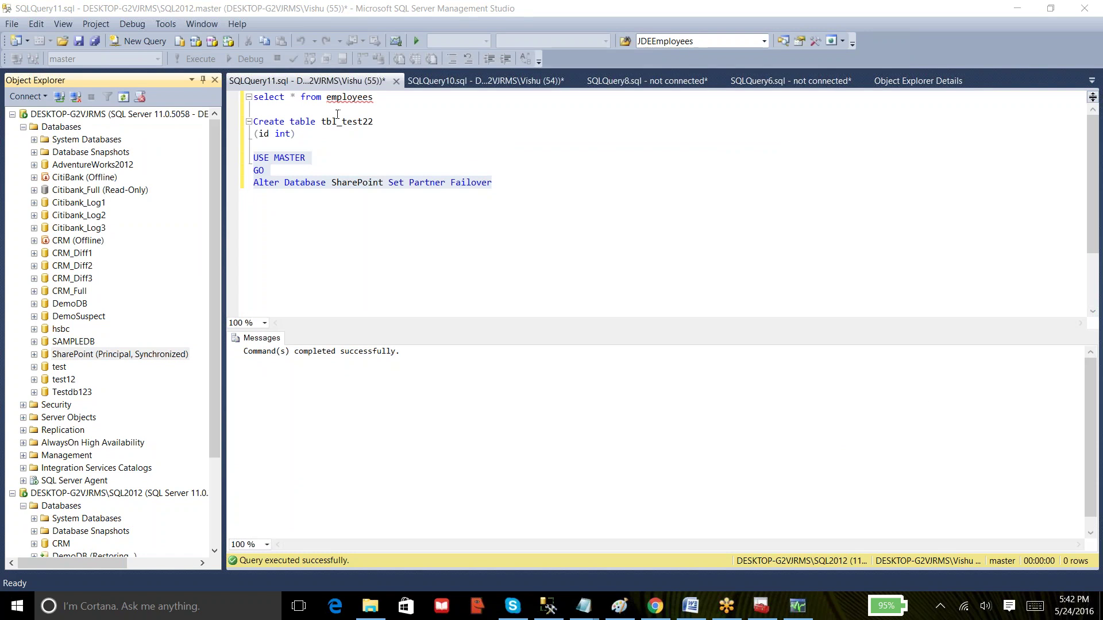
left_click(103, 116)
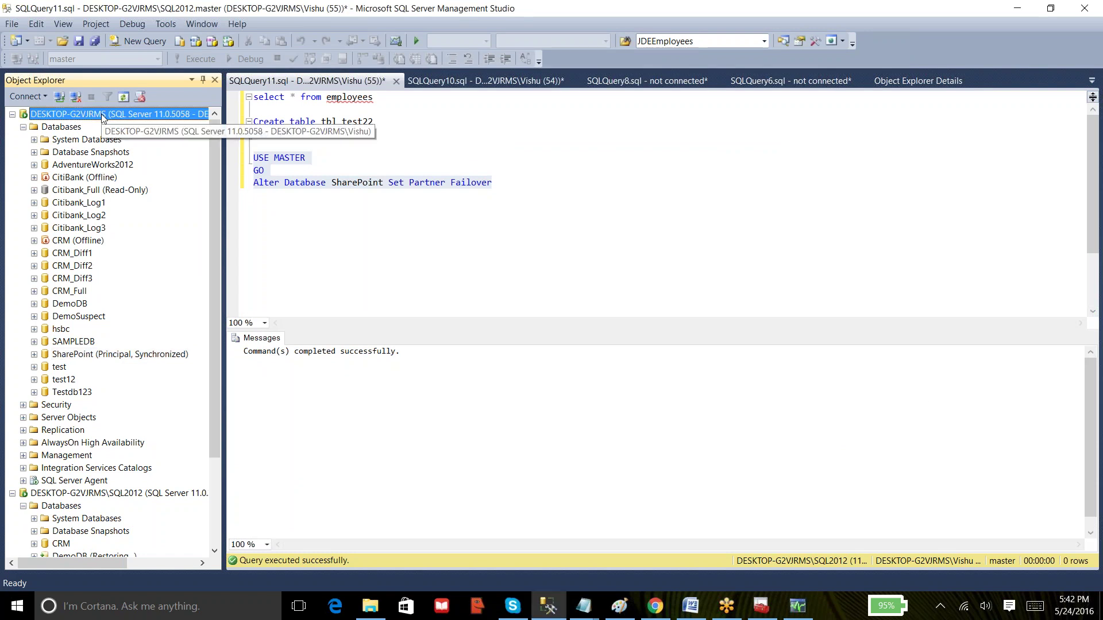
left_click(141, 495)
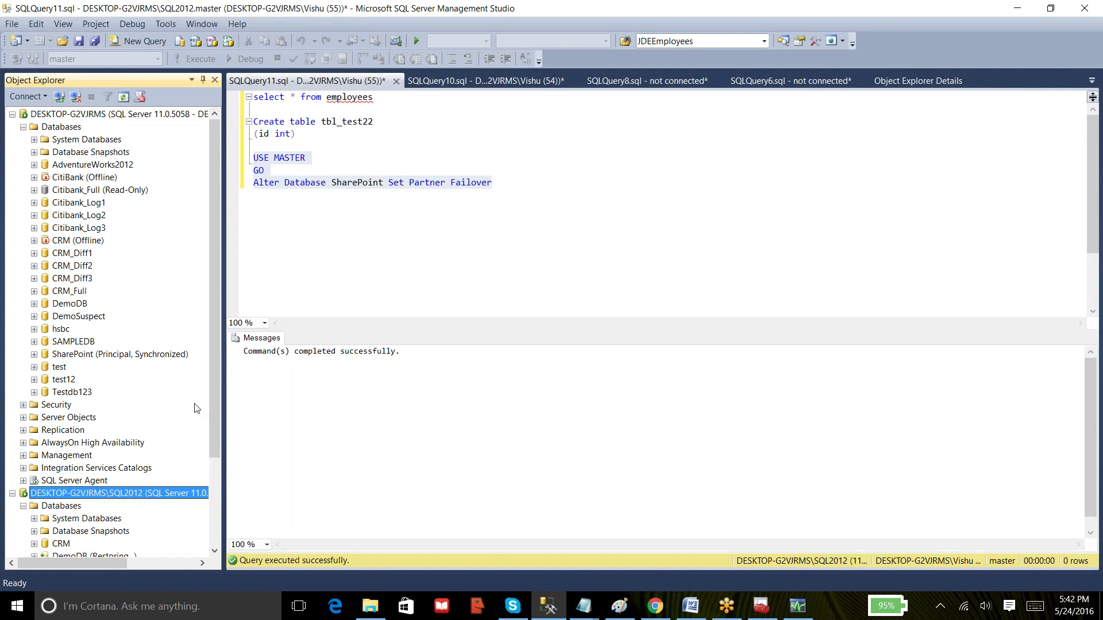
left_click_drag(214, 401, 219, 504)
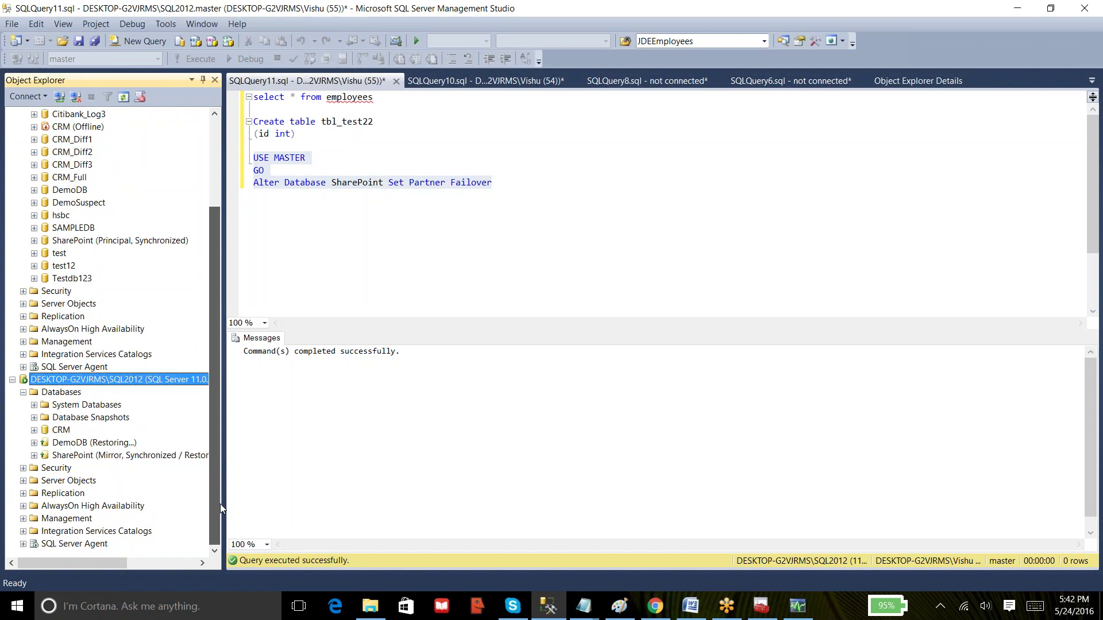
left_click(106, 457)
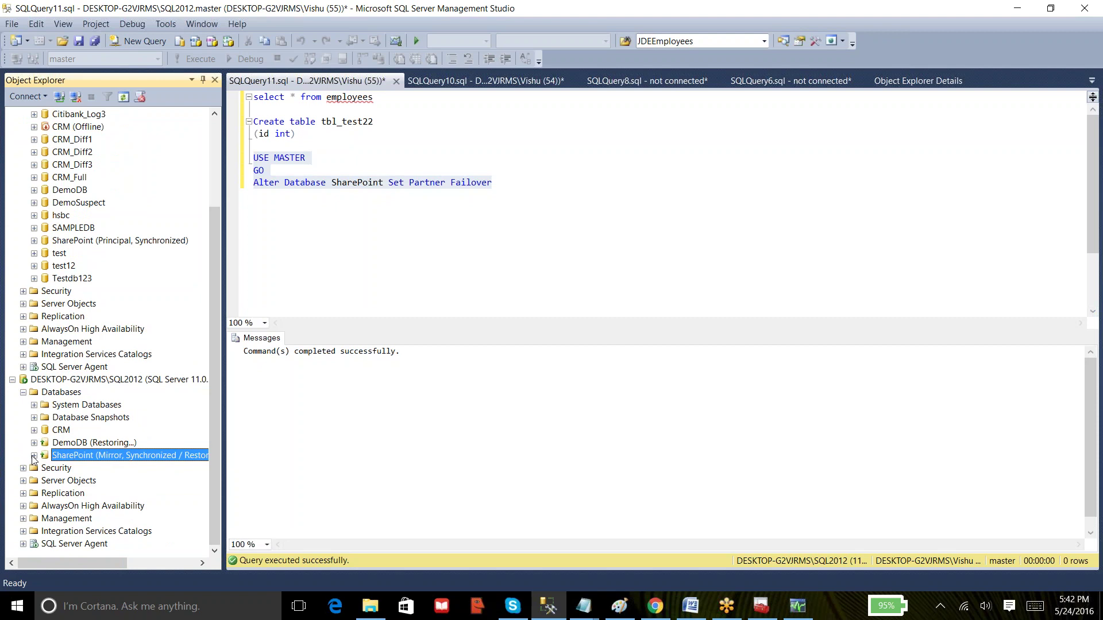
left_click(34, 455)
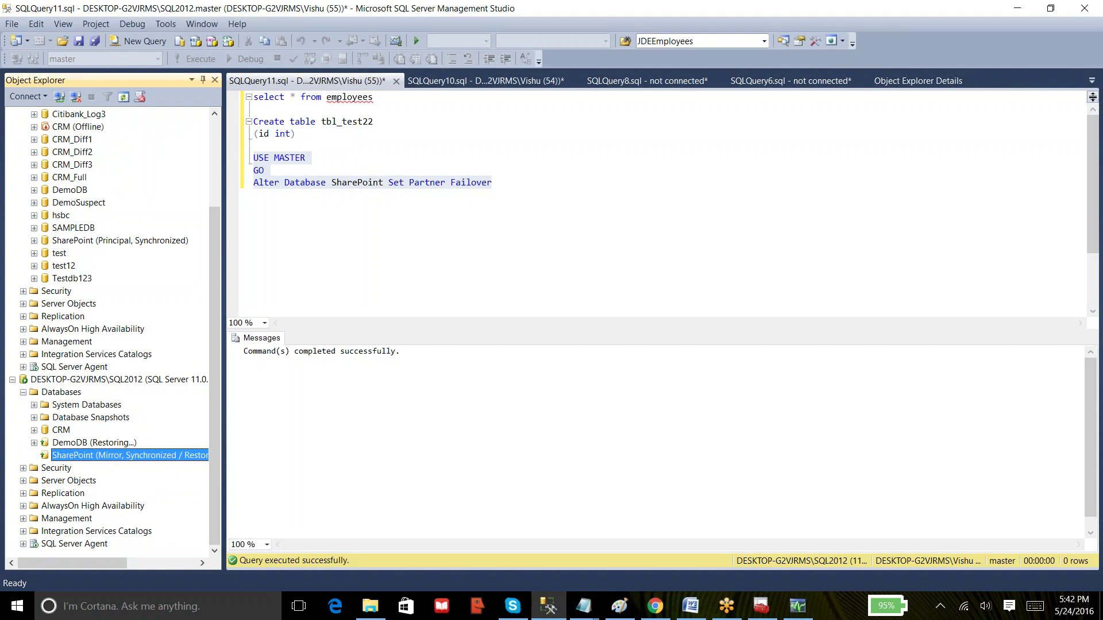